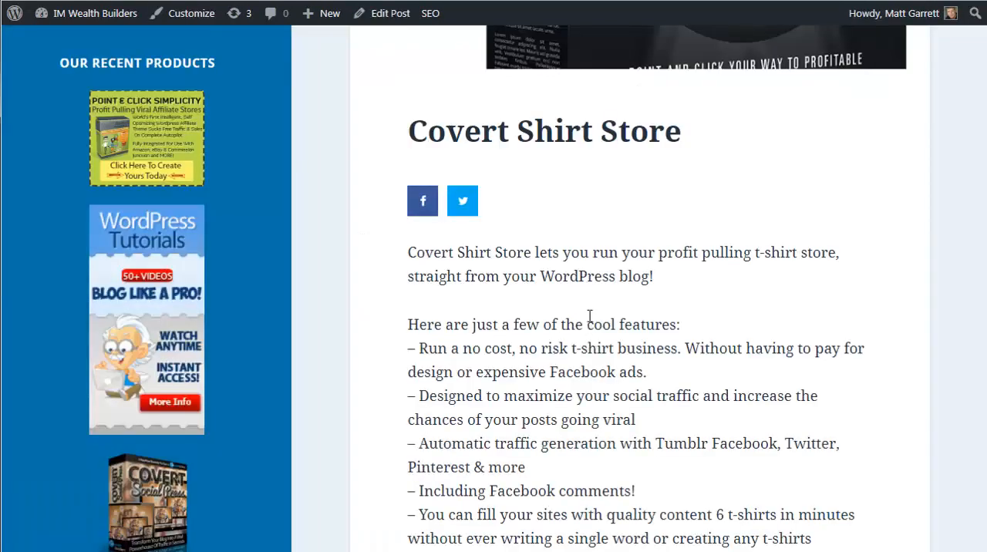
# - Copy the Covert Shirt Store post's text from its opening sentence through "Pinterest & more", paste it into the empty Notepad document and highlight the attribution link
pyautogui.moveTo(546, 480); pyautogui.dragTo(411, 254)
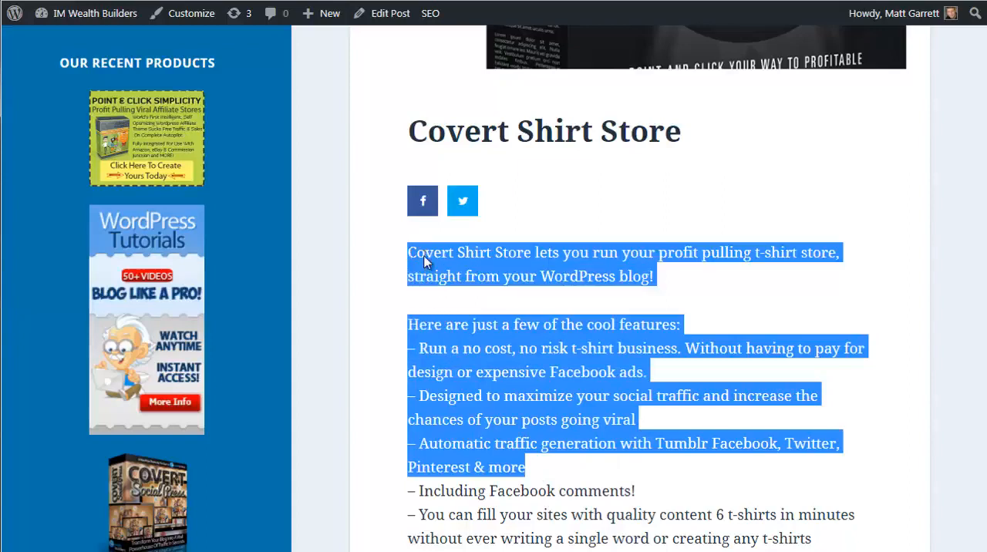
pyautogui.rightClick(428, 261)
pyautogui.click(439, 274)
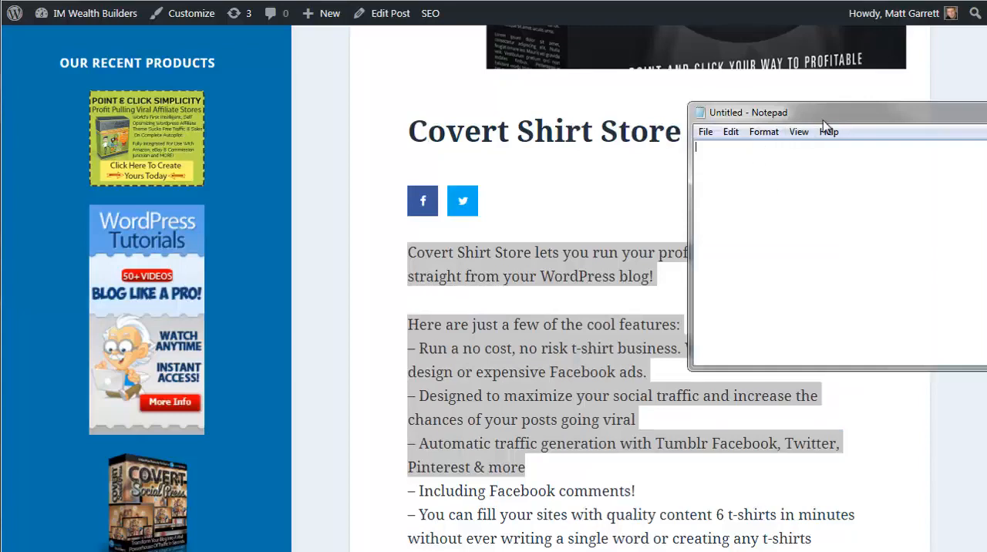
pyautogui.moveTo(822, 124); pyautogui.dragTo(671, 221)
pyautogui.rightClick(638, 293)
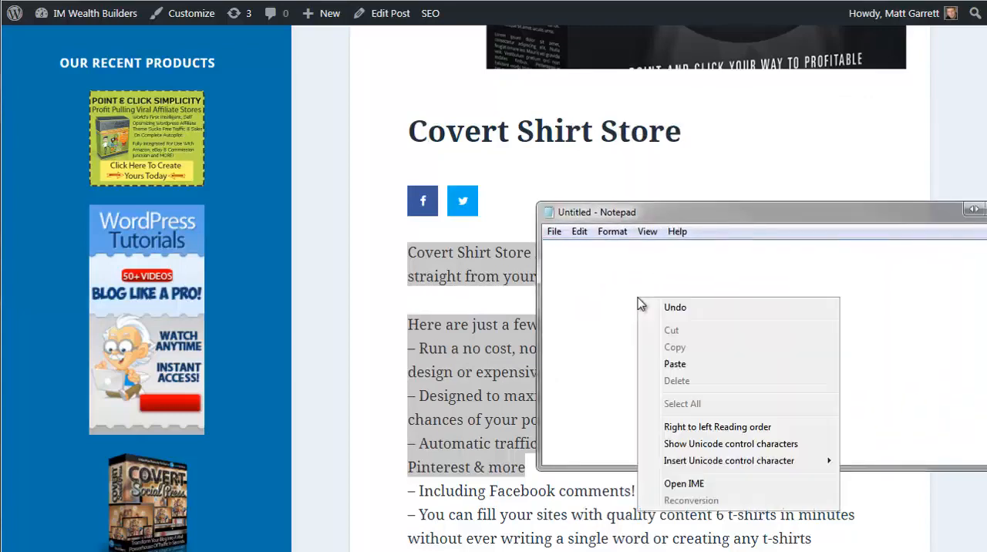
pyautogui.click(675, 364)
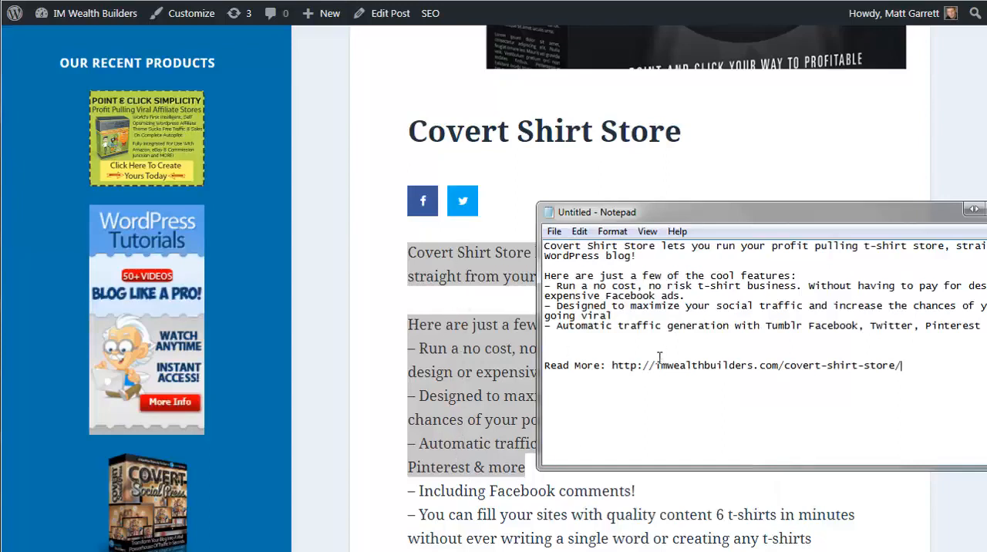
pyautogui.moveTo(908, 365); pyautogui.dragTo(553, 365)
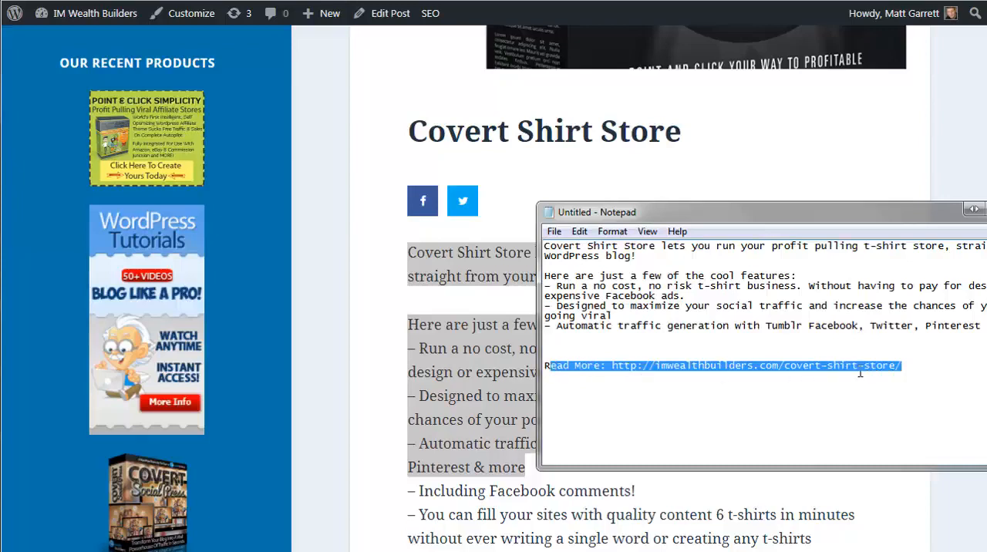
pyautogui.moveTo(902, 365); pyautogui.dragTo(612, 371)
# - Switch to the IM Wealth Builders Facebook page and paste the copied text into a new status post
pyautogui.hotkey('alt', 'Tab')
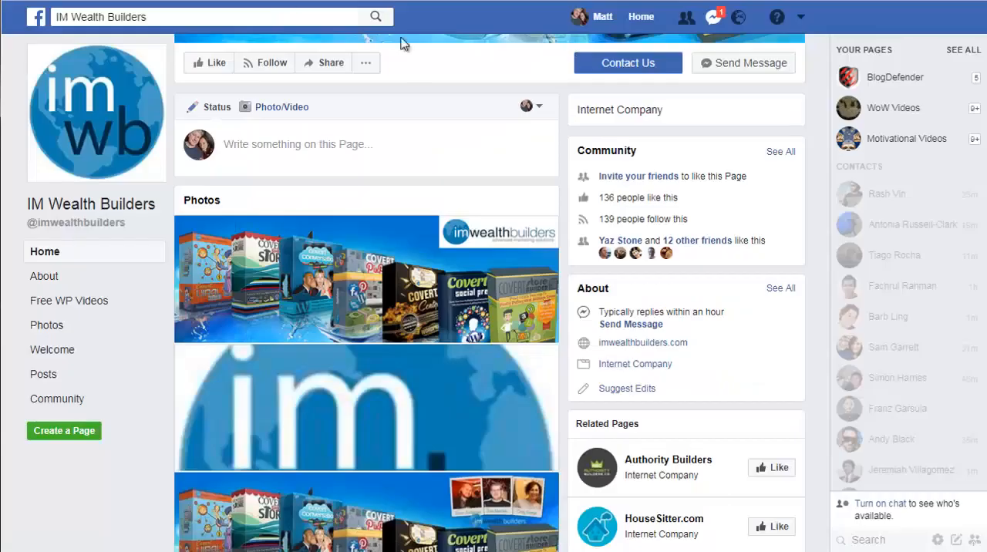
pyautogui.click(366, 143)
pyautogui.rightClick(366, 143)
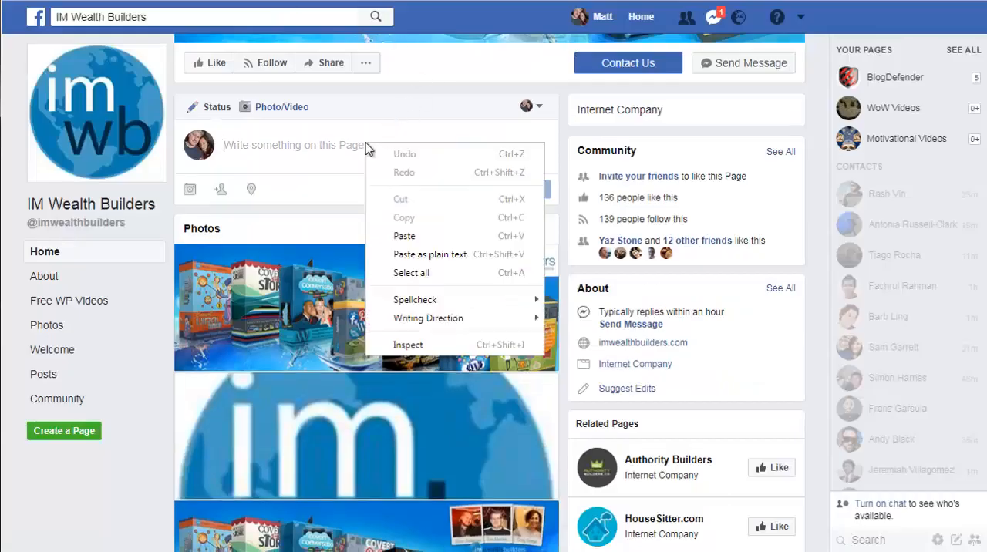
pyautogui.click(377, 240)
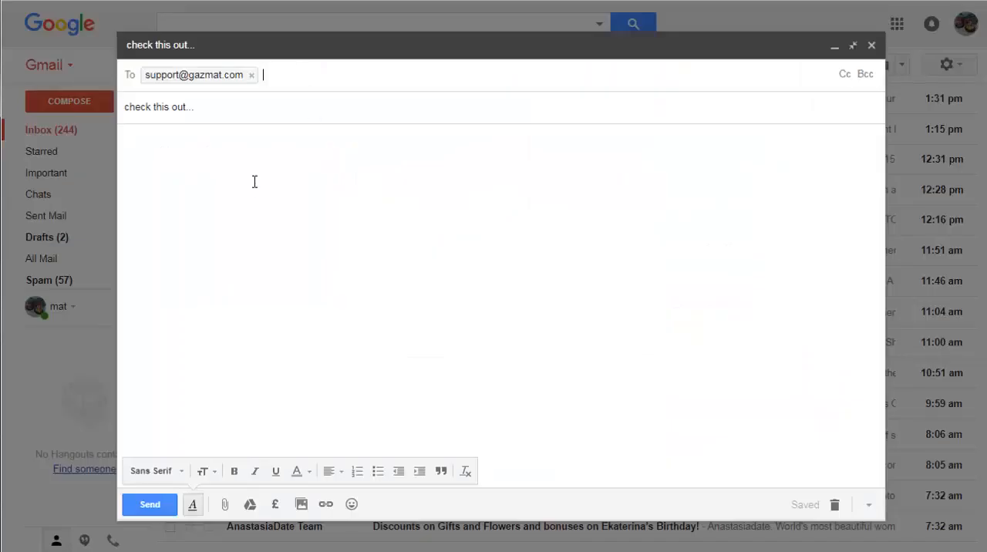
# - Paste the copied text into the body of the Gmail message with the subject "check this out..."
pyautogui.rightClick(254, 184)
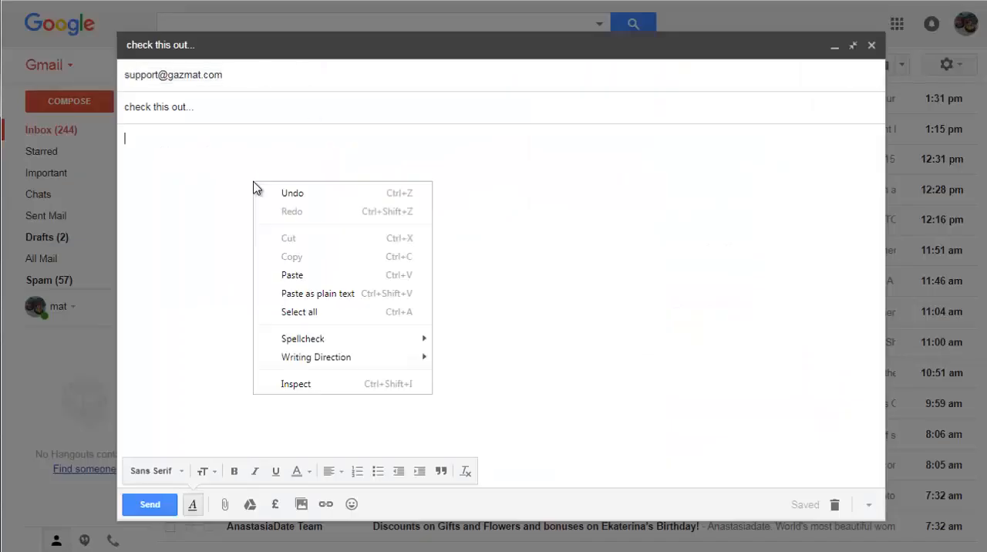
pyautogui.click(295, 276)
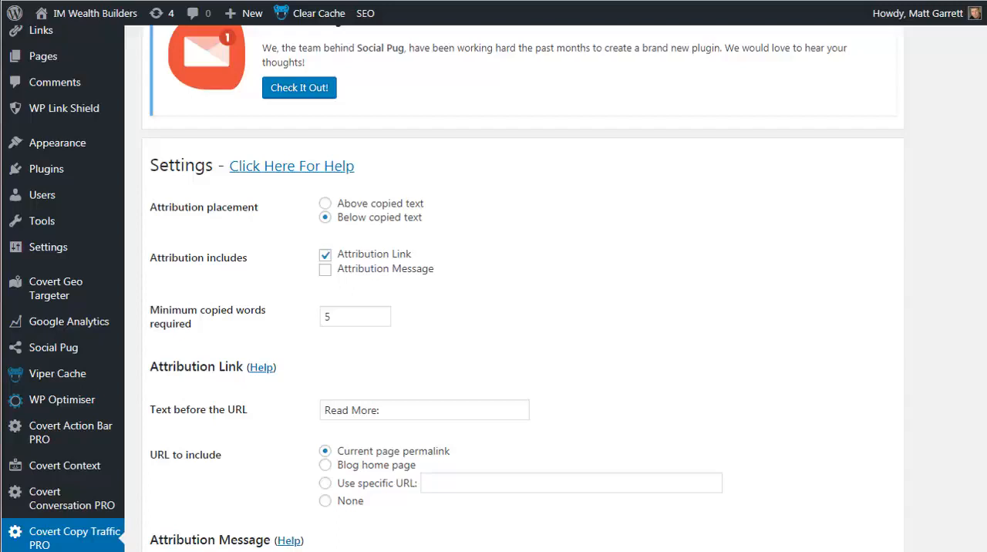
# - Replace the attribution link's text before the URL with "Call For A Free Quote:" followed by the phone number
pyautogui.click(400, 411)
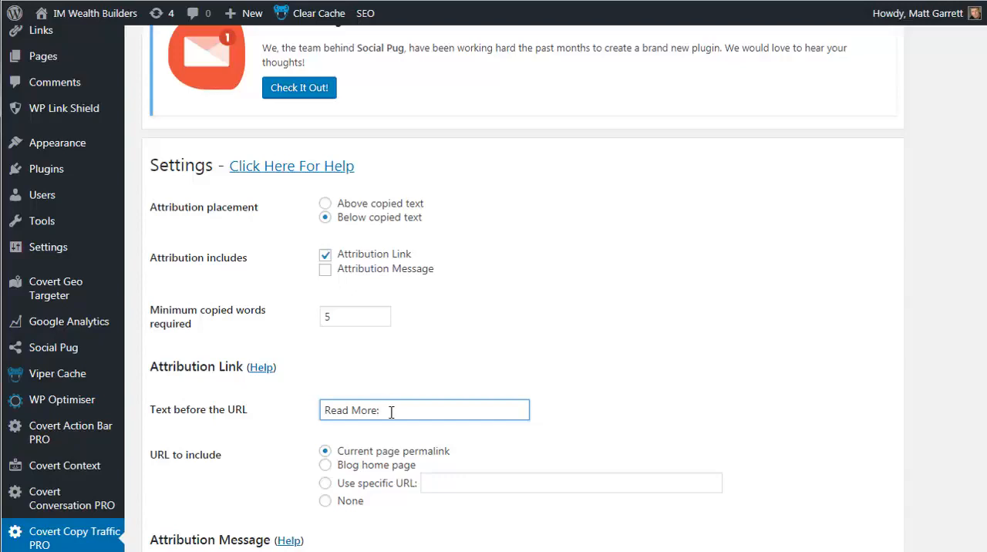
pyautogui.moveTo(388, 411); pyautogui.dragTo(326, 412)
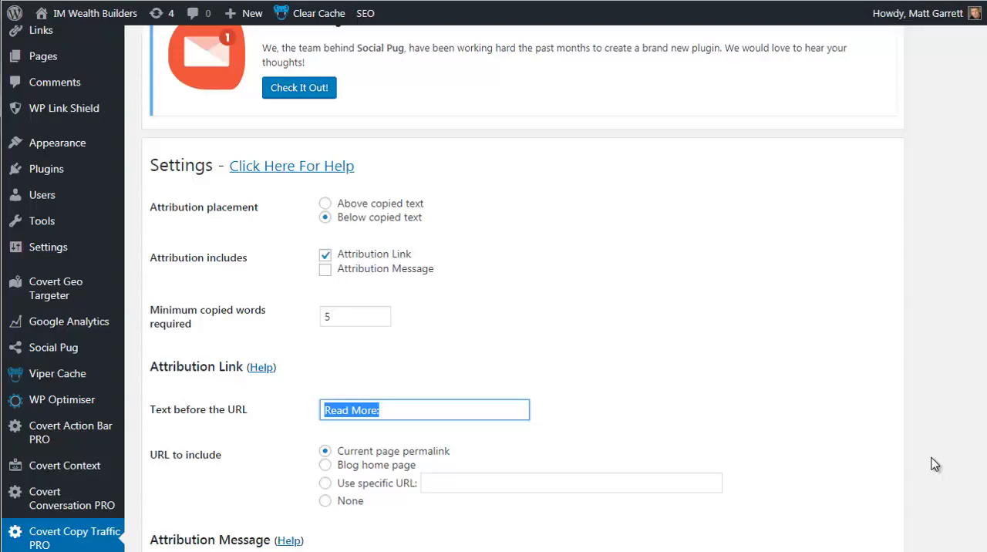
pyautogui.hotkey('shift', 'Left')
pyautogui.click(420, 411)
pyautogui.tripleClick(365, 409)
pyautogui.hotkey('ctrl', 'v')
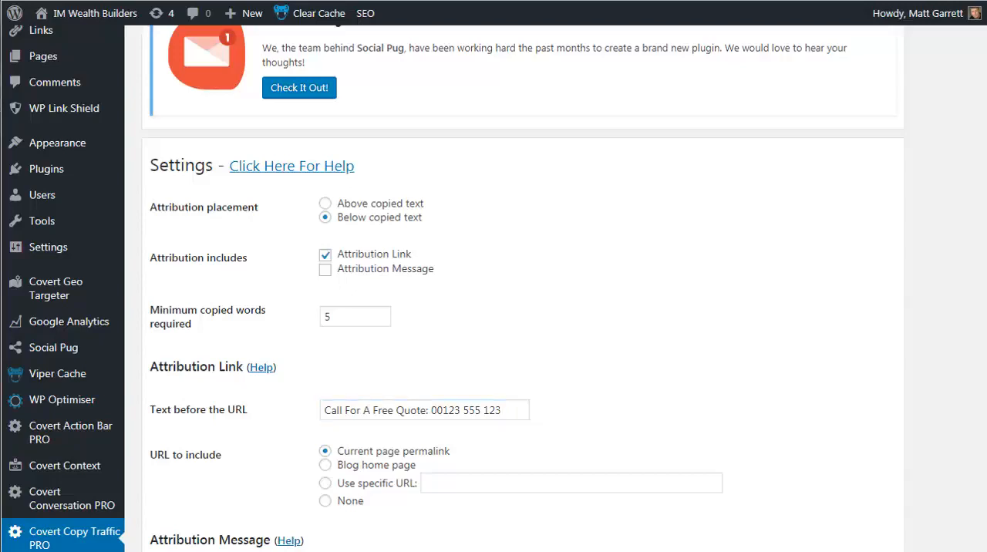
# - Include the Attribution Message in the attribution alongside the Attribution Link
pyautogui.scroll(-2, 523, 288)
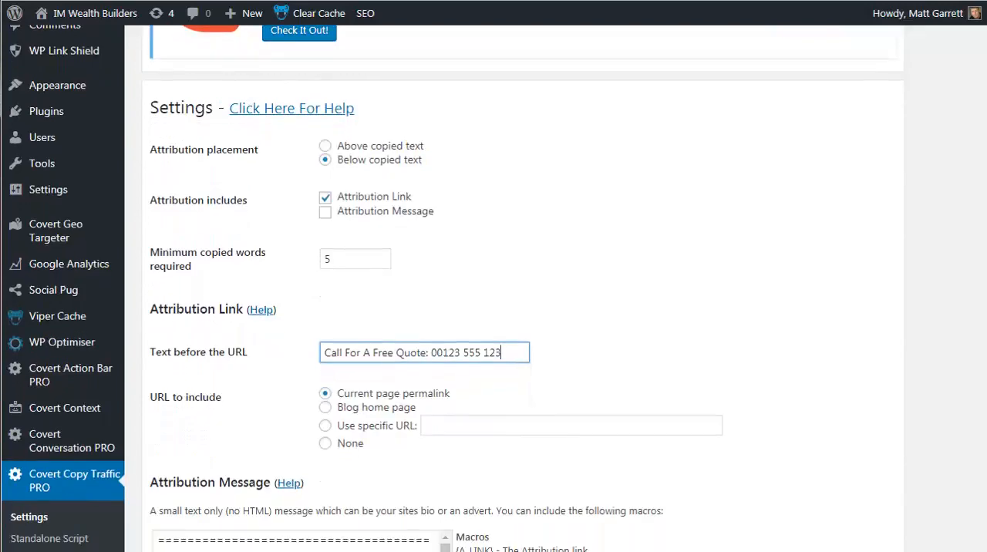
pyautogui.scroll(-1, 523, 289)
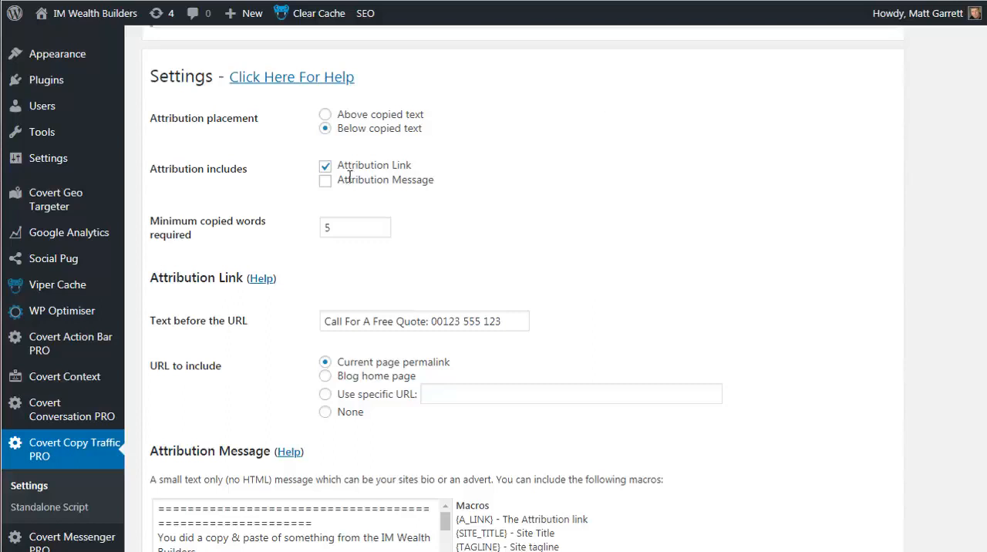
pyautogui.click(325, 182)
# - Read through the attribution message text and review its macros and the message placement options
pyautogui.scroll(-3, 957, 278)
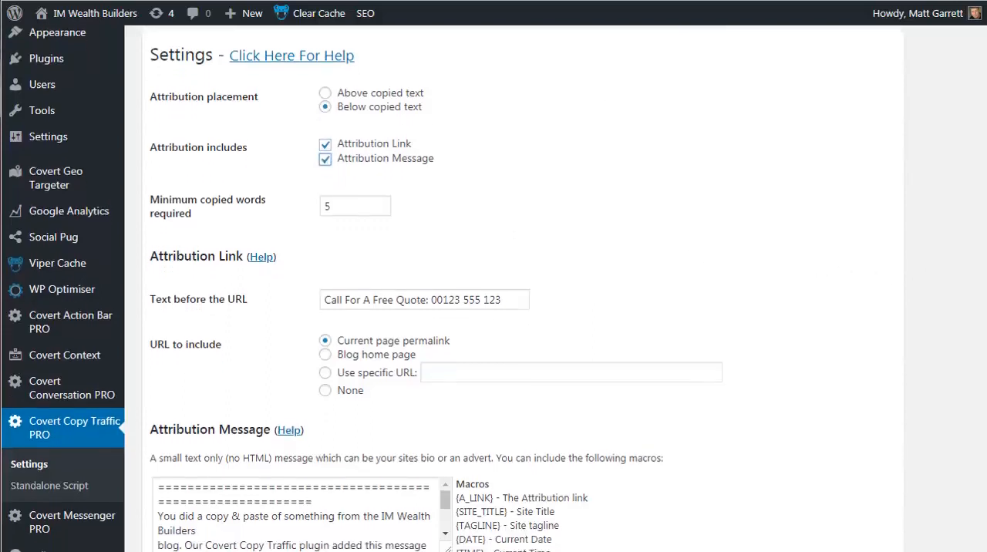
pyautogui.scroll(-2, 982, 340)
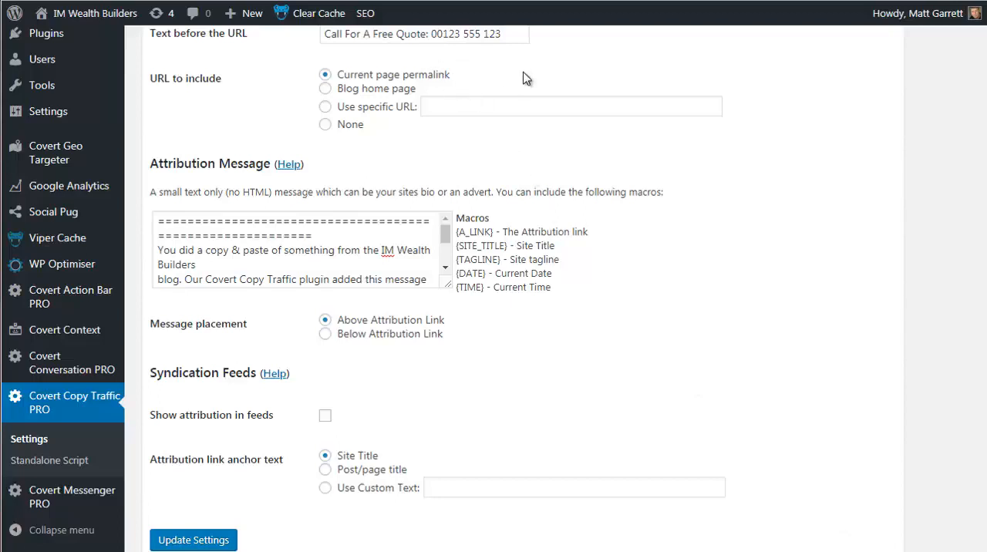
pyautogui.click(445, 268)
pyautogui.click(444, 269)
pyautogui.click(444, 270)
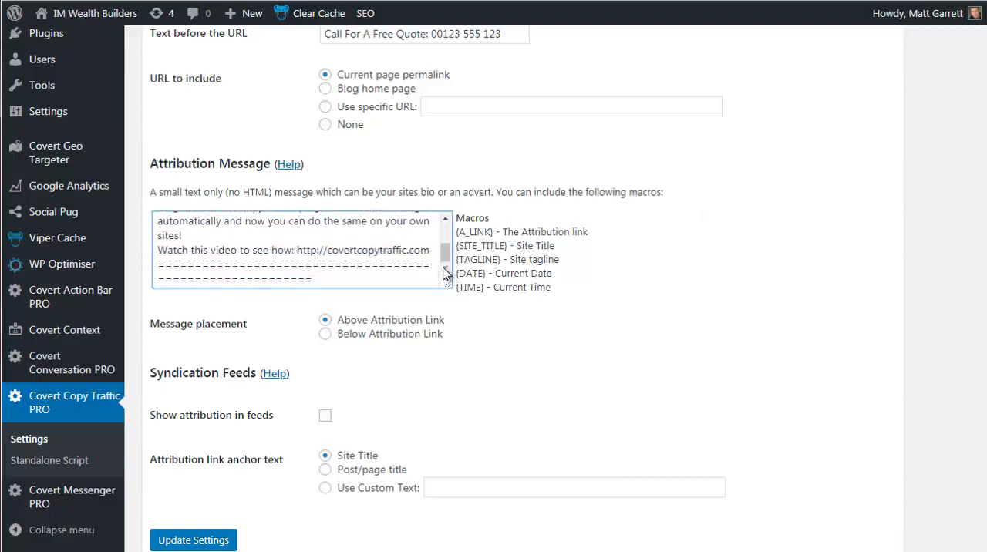
pyautogui.moveTo(445, 254)
pyautogui.mouseDown()
pyautogui.moveTo(445, 230)
pyautogui.moveTo(446, 266)
pyautogui.mouseUp()
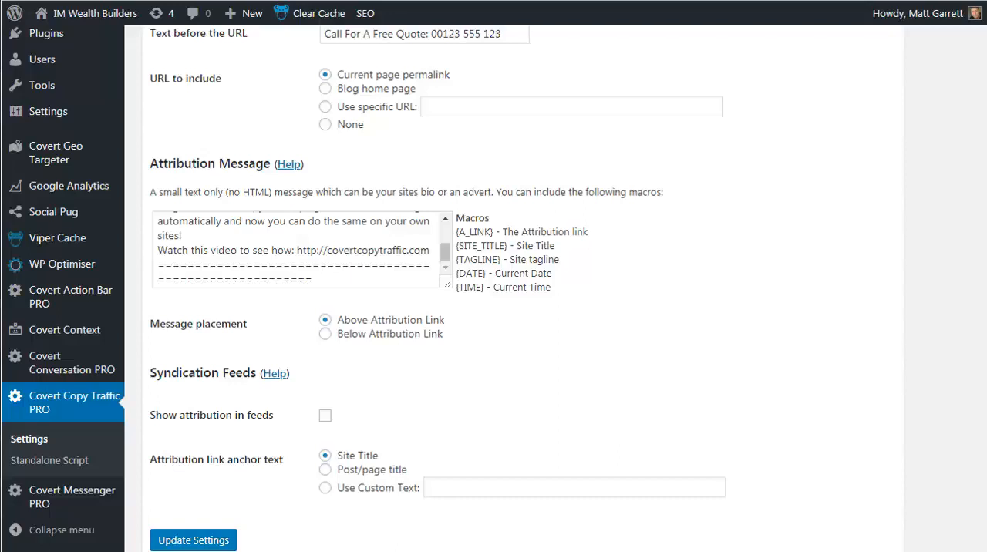
pyautogui.click(324, 266)
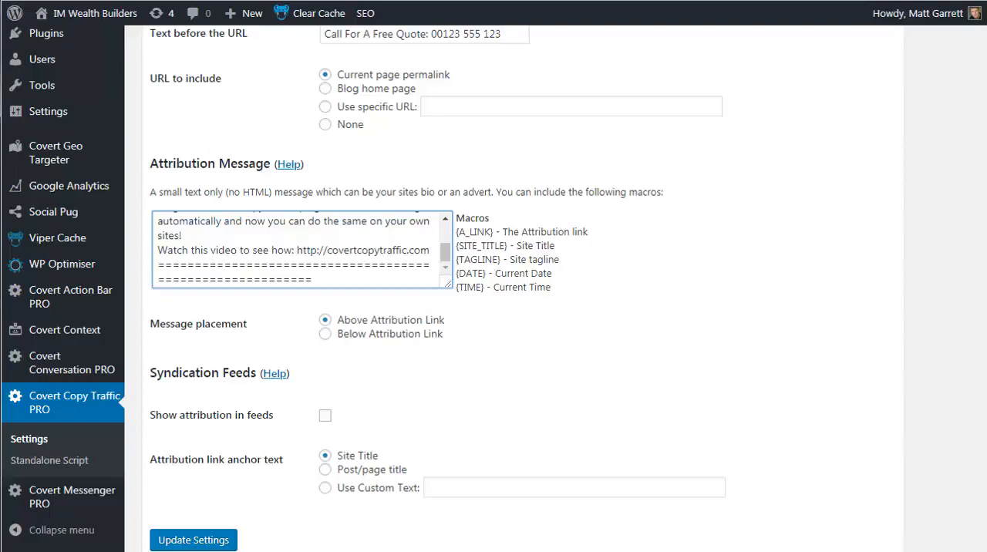
# - Open Covert Copy Traffic PRO's Standalone Script page, review its existing attribution settings and generate the script
pyautogui.click(59, 462)
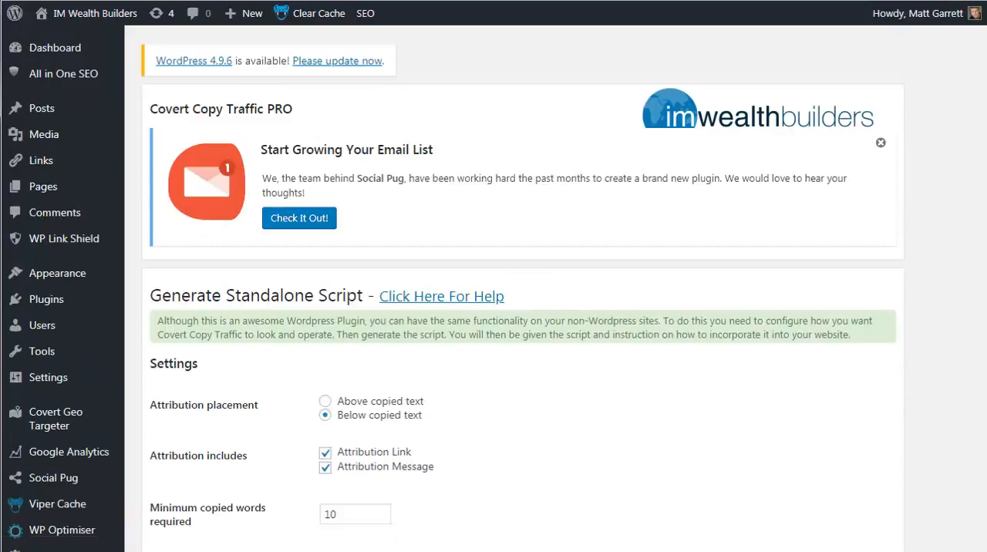
pyautogui.scroll(-3, 493, 308)
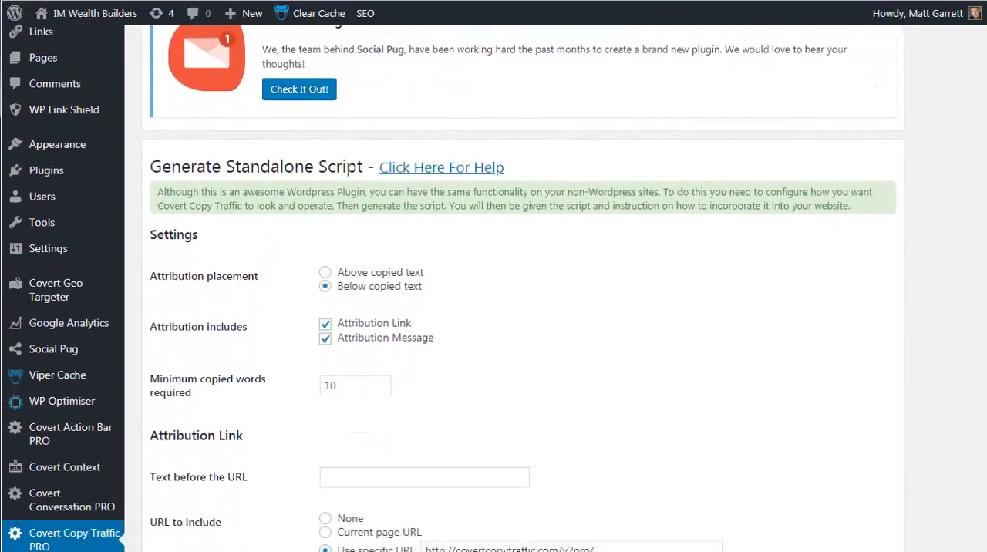
pyautogui.scroll(-1, 494, 309)
pyautogui.scroll(-3, 983, 279)
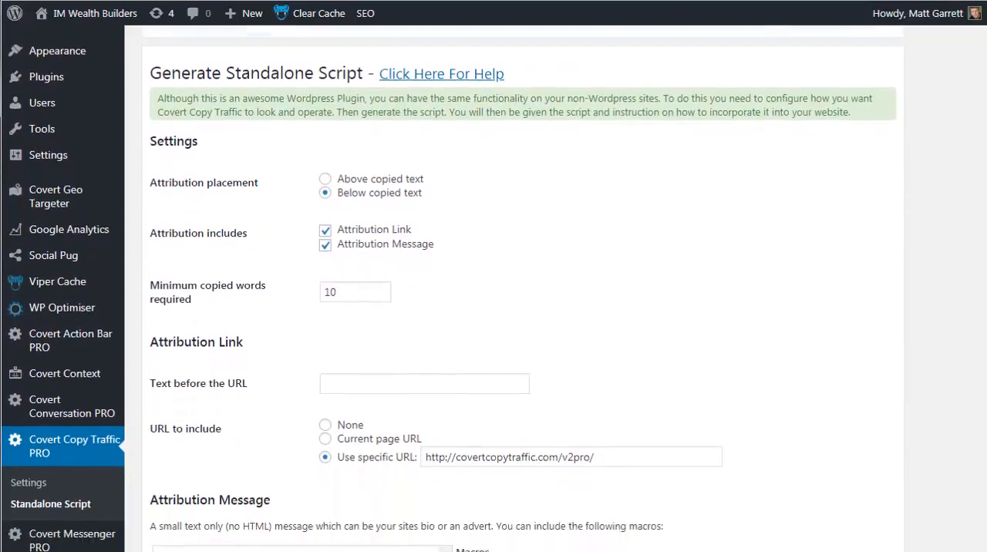
pyautogui.scroll(-1, 982, 385)
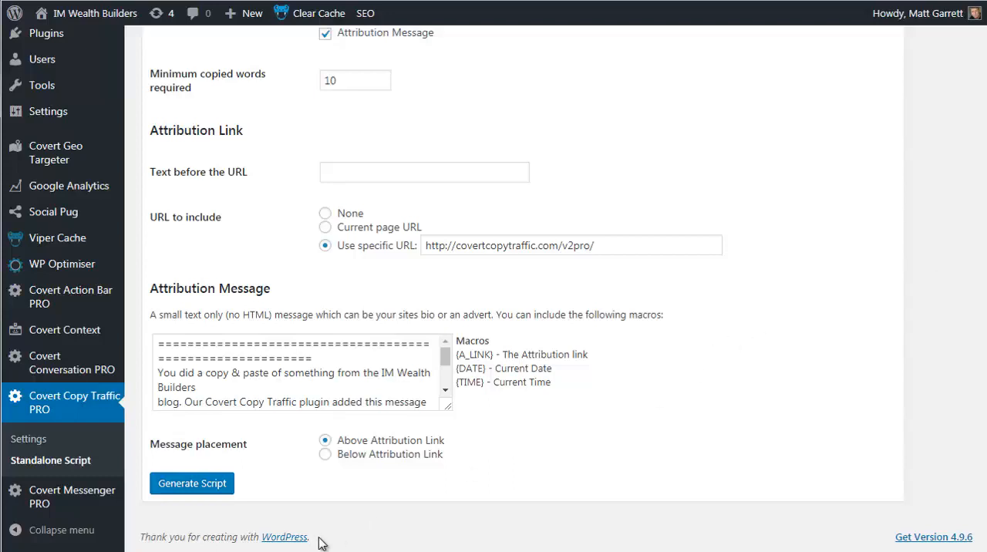
pyautogui.moveTo(312, 537); pyautogui.dragTo(233, 537)
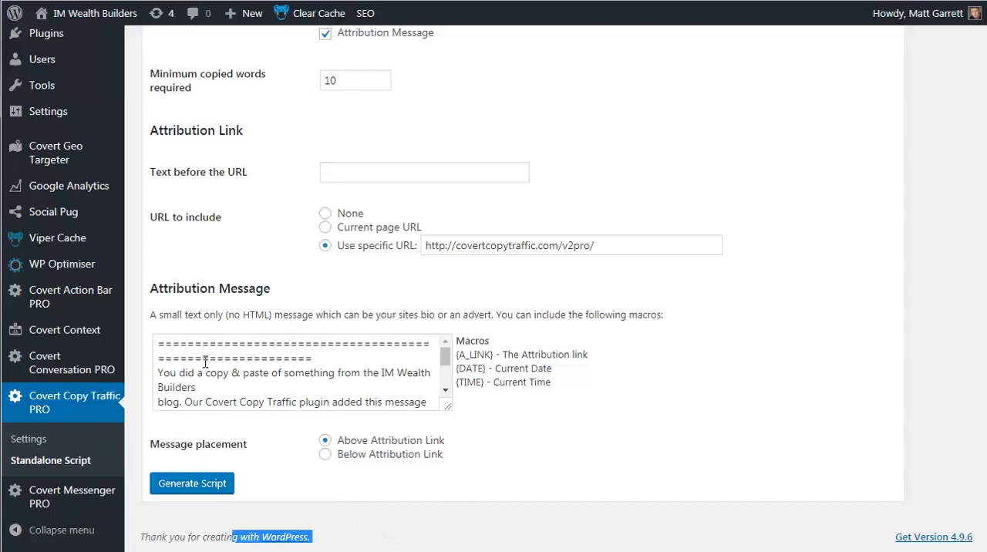
pyautogui.click(284, 460)
pyautogui.click(212, 489)
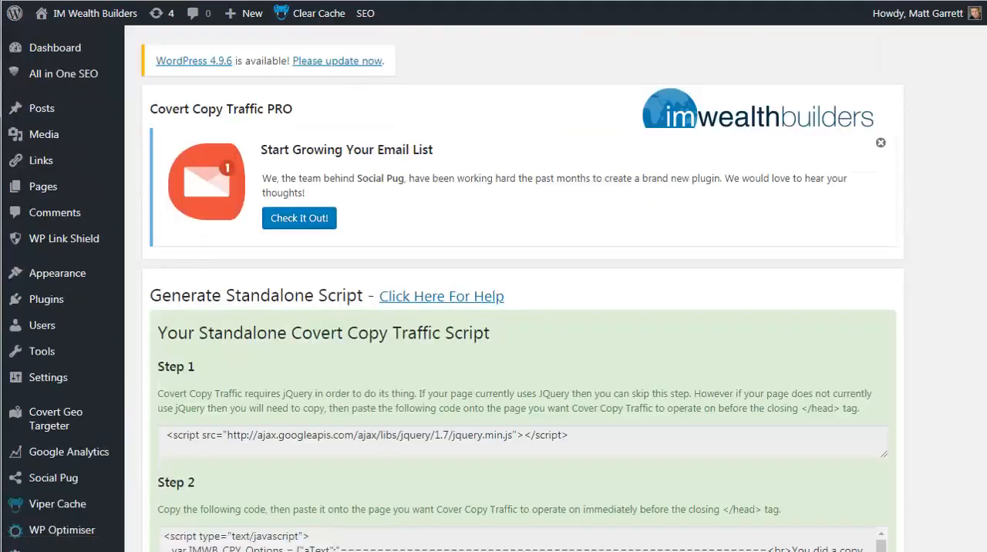
# - Copy the jQuery script tag given in Step 1 of the generated standalone script instructions
pyautogui.scroll(-4, 978, 264)
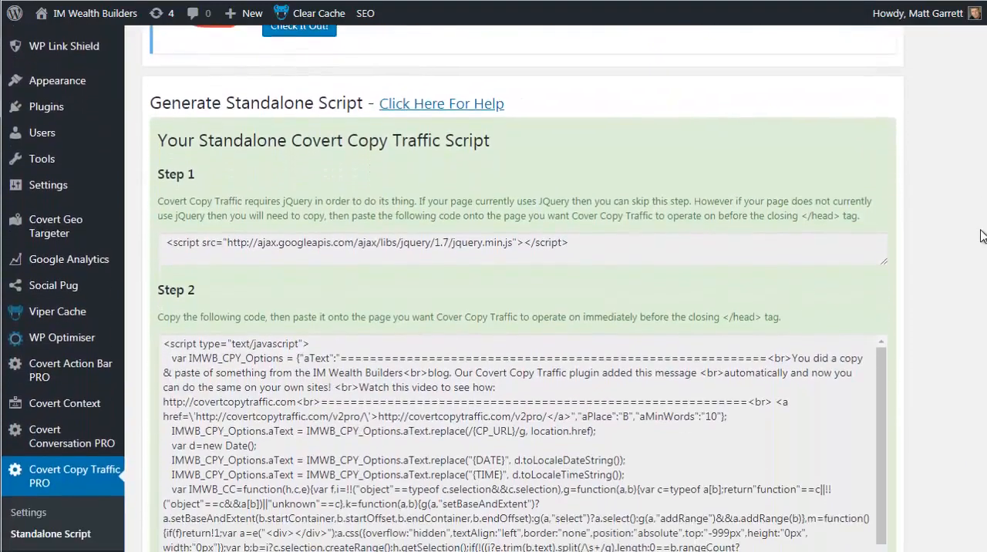
pyautogui.scroll(-1, 978, 263)
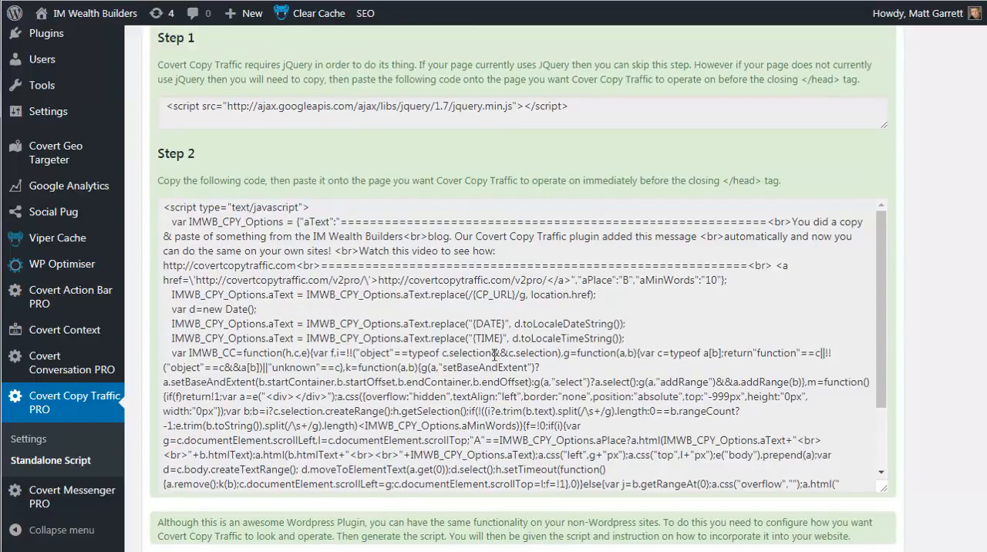
pyautogui.moveTo(571, 106); pyautogui.dragTo(158, 106)
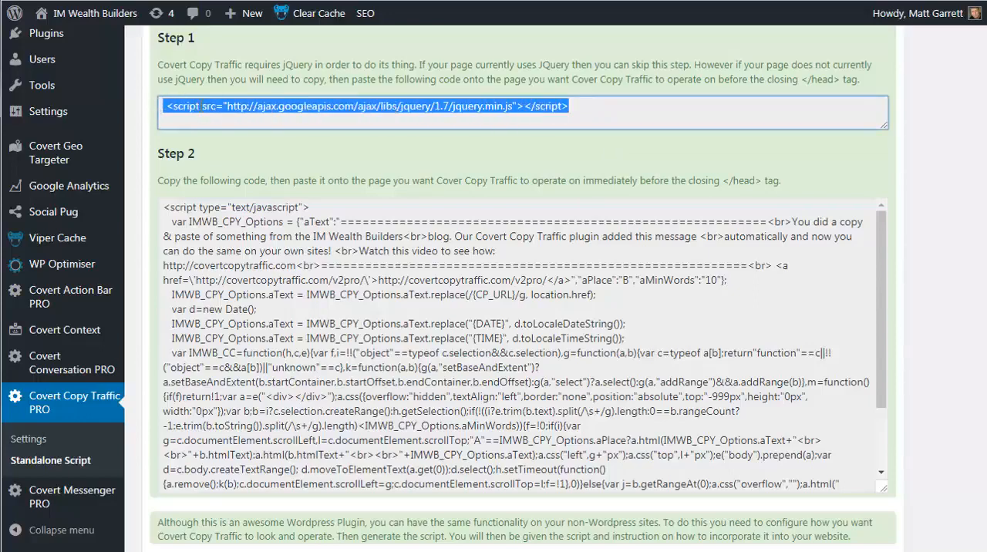
pyautogui.rightClick(202, 106)
pyautogui.click(236, 122)
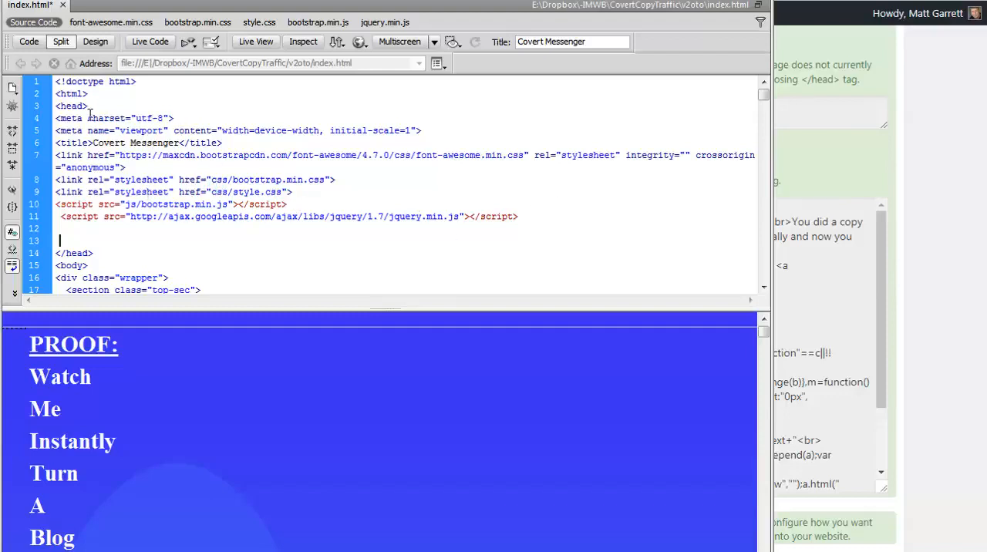
# - In index.html, locate the opening and closing head tags and paste the jQuery script tag over line 11, inside the head section
pyautogui.moveTo(96, 106); pyautogui.dragTo(56, 105)
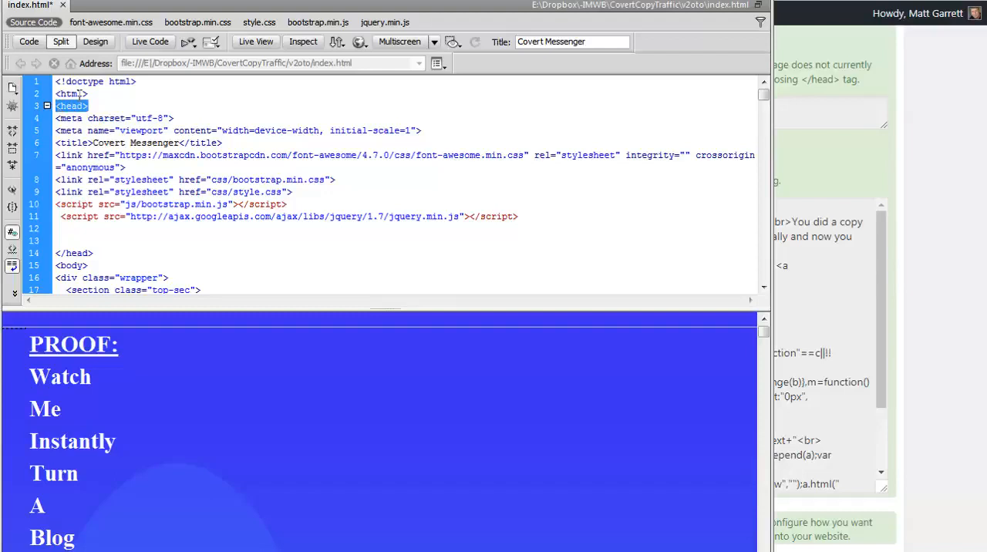
pyautogui.moveTo(96, 253); pyautogui.dragTo(56, 253)
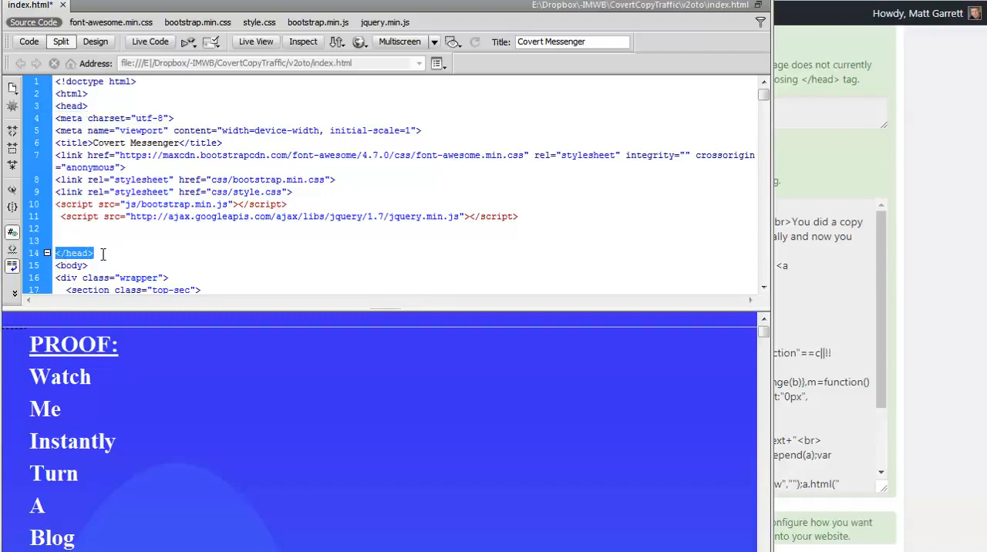
pyautogui.moveTo(521, 217); pyautogui.dragTo(57, 217)
pyautogui.hotkey('ctrl', 'v')
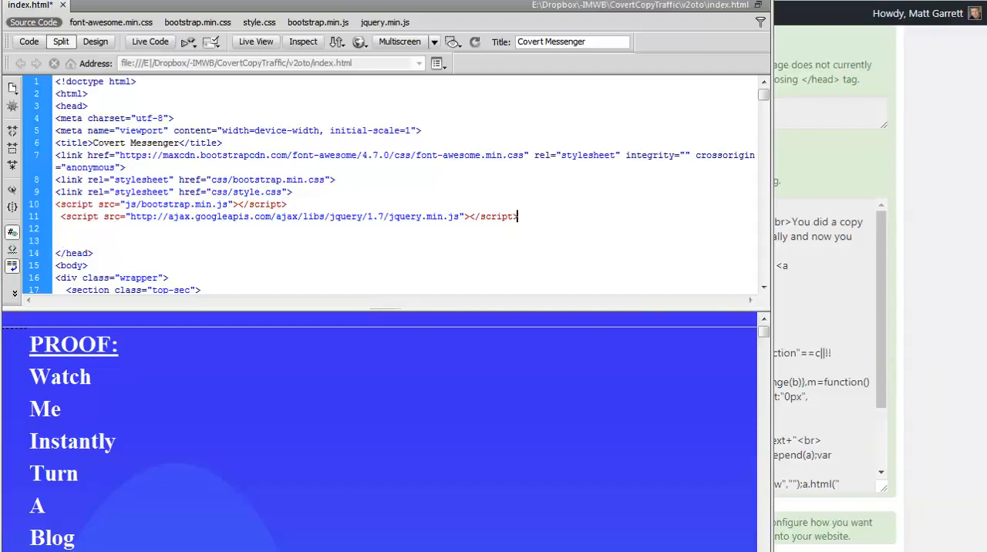
# - Return to the generated script page in the browser and copy the entire Step 2 JavaScript code
pyautogui.hotkey('alt', 'Tab')
pyautogui.click(193, 236)
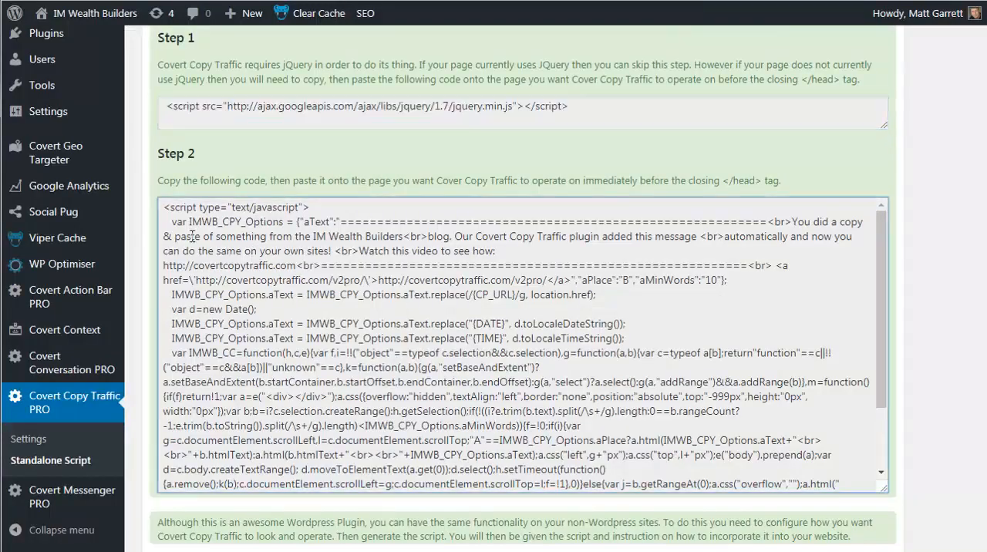
pyautogui.hotkey('ctrl', 'a')
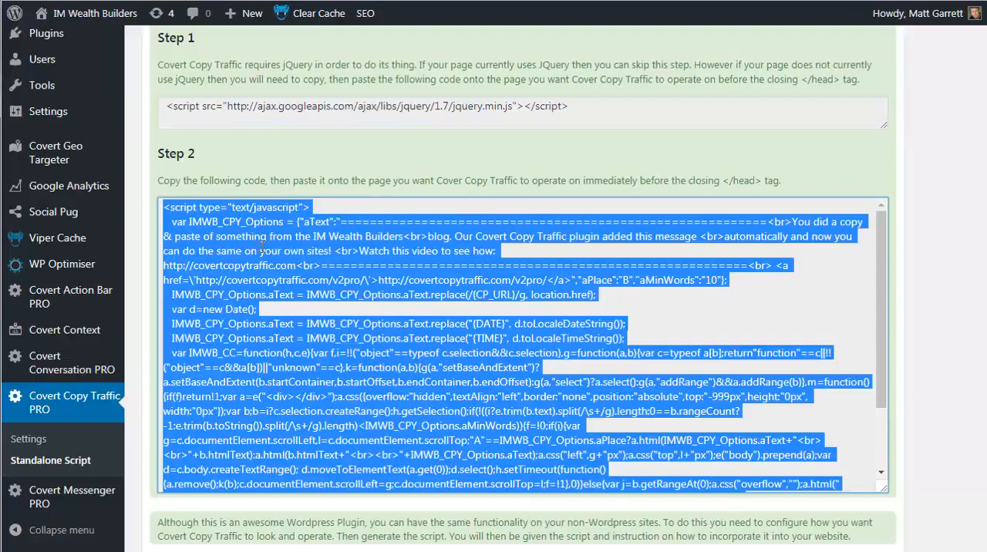
pyautogui.rightClick(367, 290)
pyautogui.click(427, 300)
# - Paste the Step 2 code into index.html between the jQuery script tag and the closing head tag, and return to the browser
pyautogui.hotkey('alt', 'Tab')
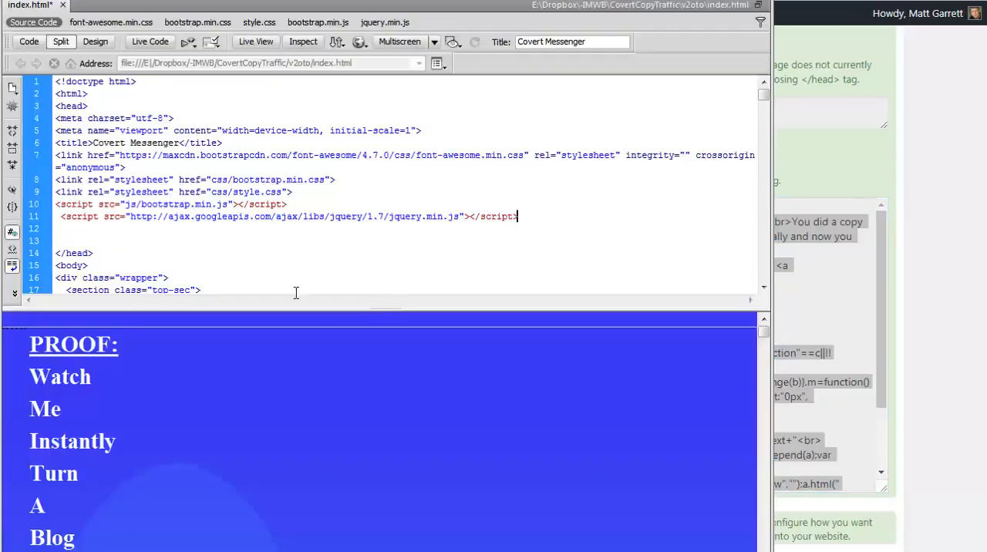
pyautogui.click(65, 233)
pyautogui.hotkey('ctrl', 'v')
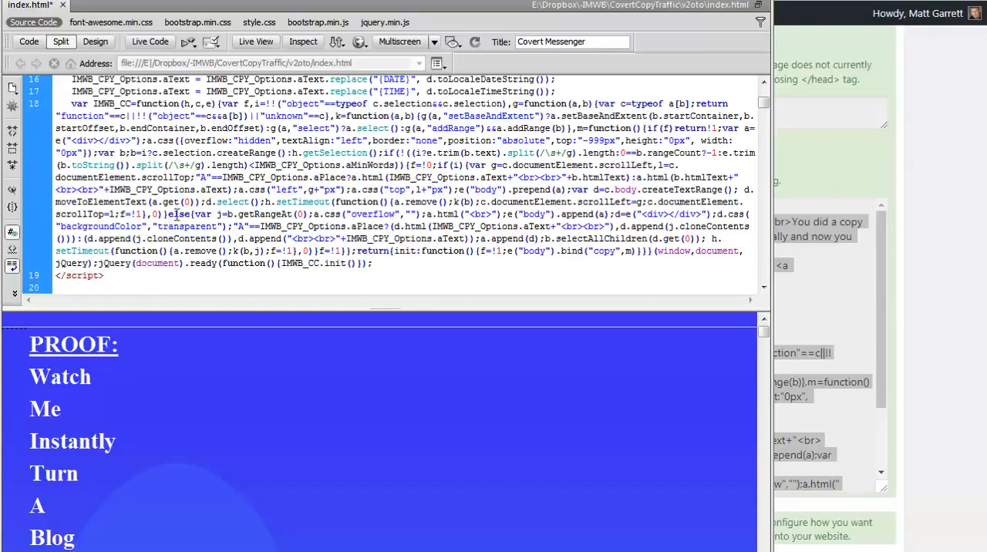
pyautogui.scroll(-1, 147, 245)
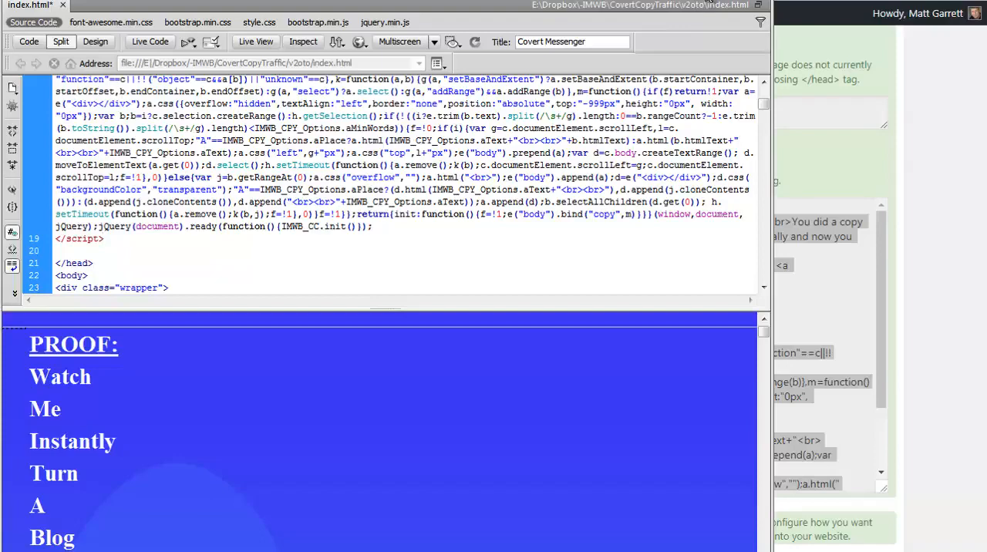
pyautogui.click(709, 1)
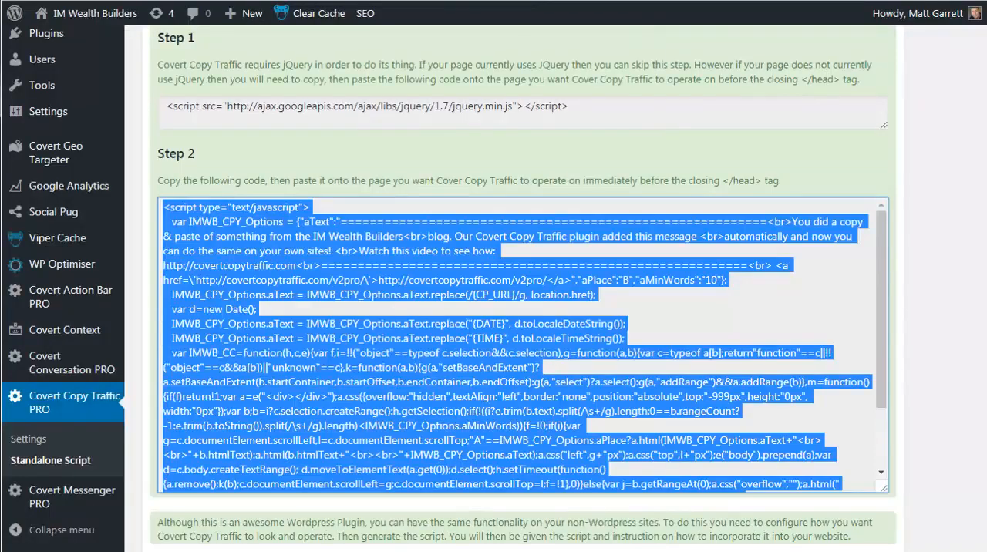